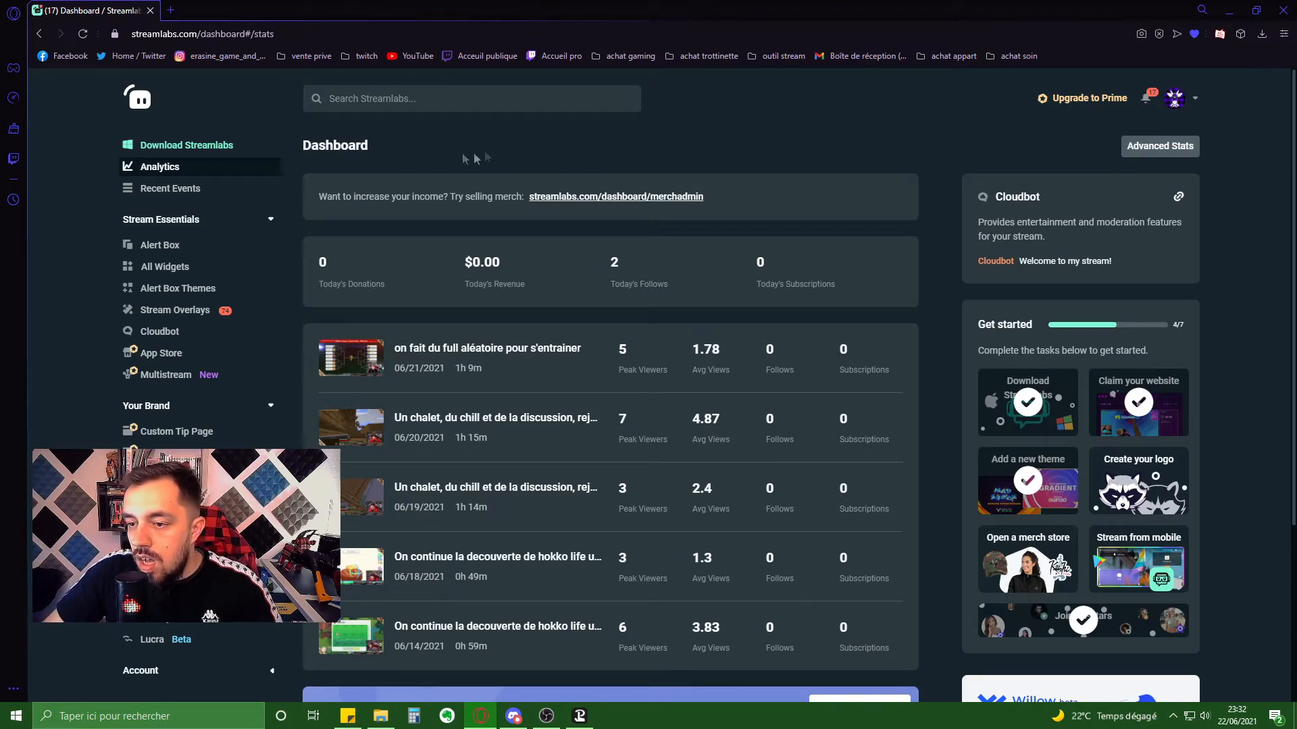
# Open the Alert Box widget page and display its general settings
pyautogui.click(195, 251)
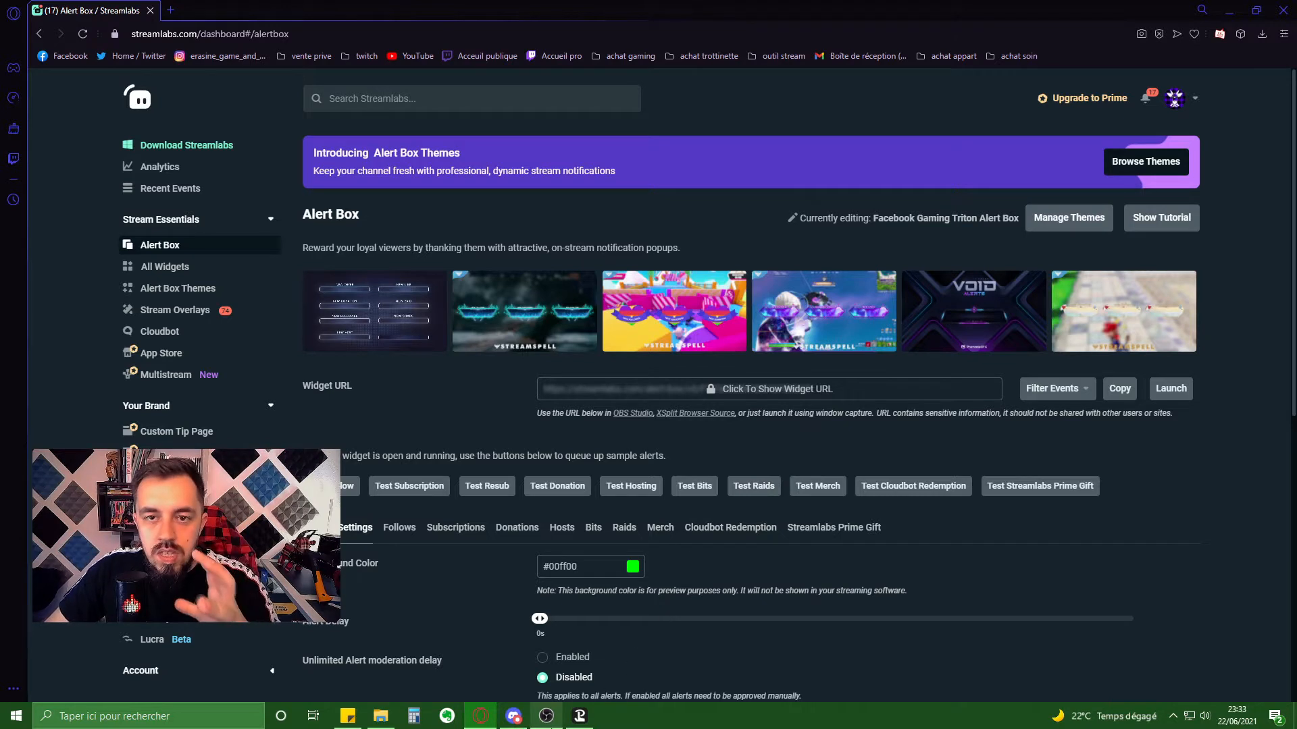
pyautogui.moveTo(547, 724)
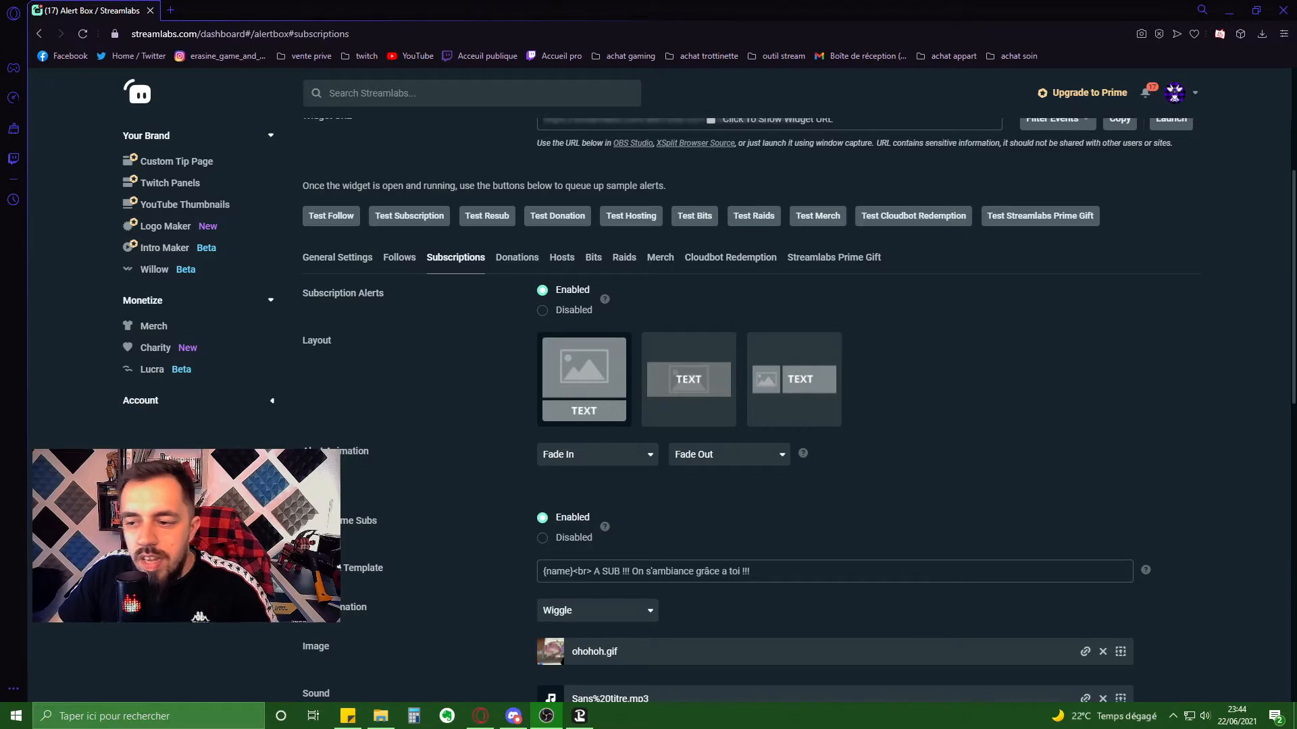
pyautogui.click(363, 262)
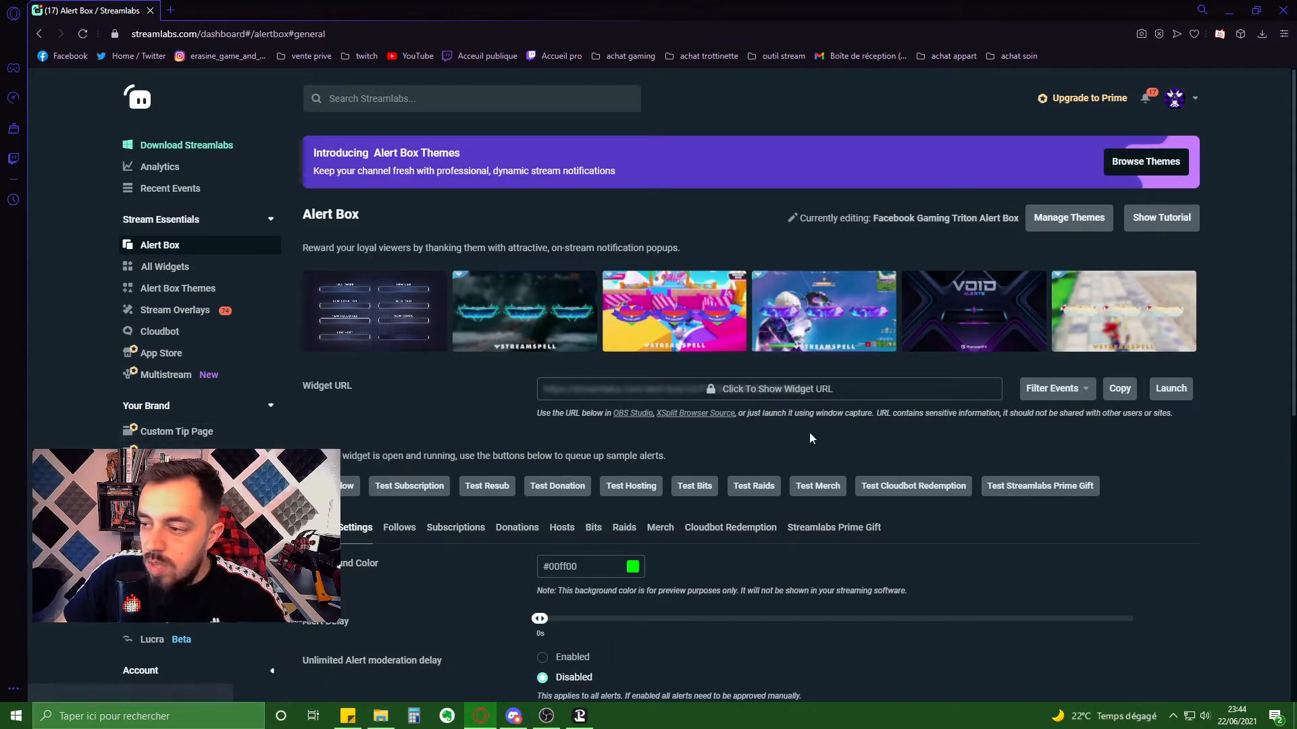
# Review the Alert Box general settings, including background color, alert delays, layout, alert parries and the bad-word filter
pyautogui.scroll(-1, 671, 451)
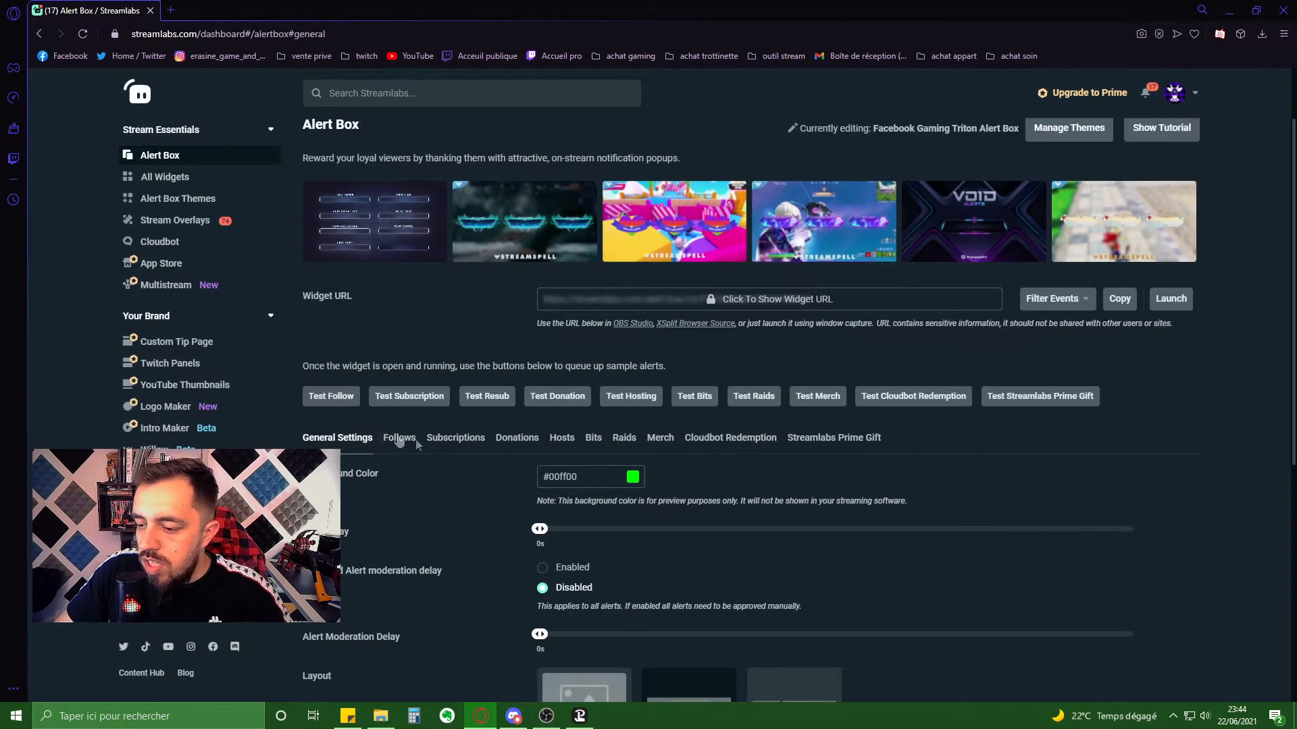
pyautogui.scroll(-1, 340, 455)
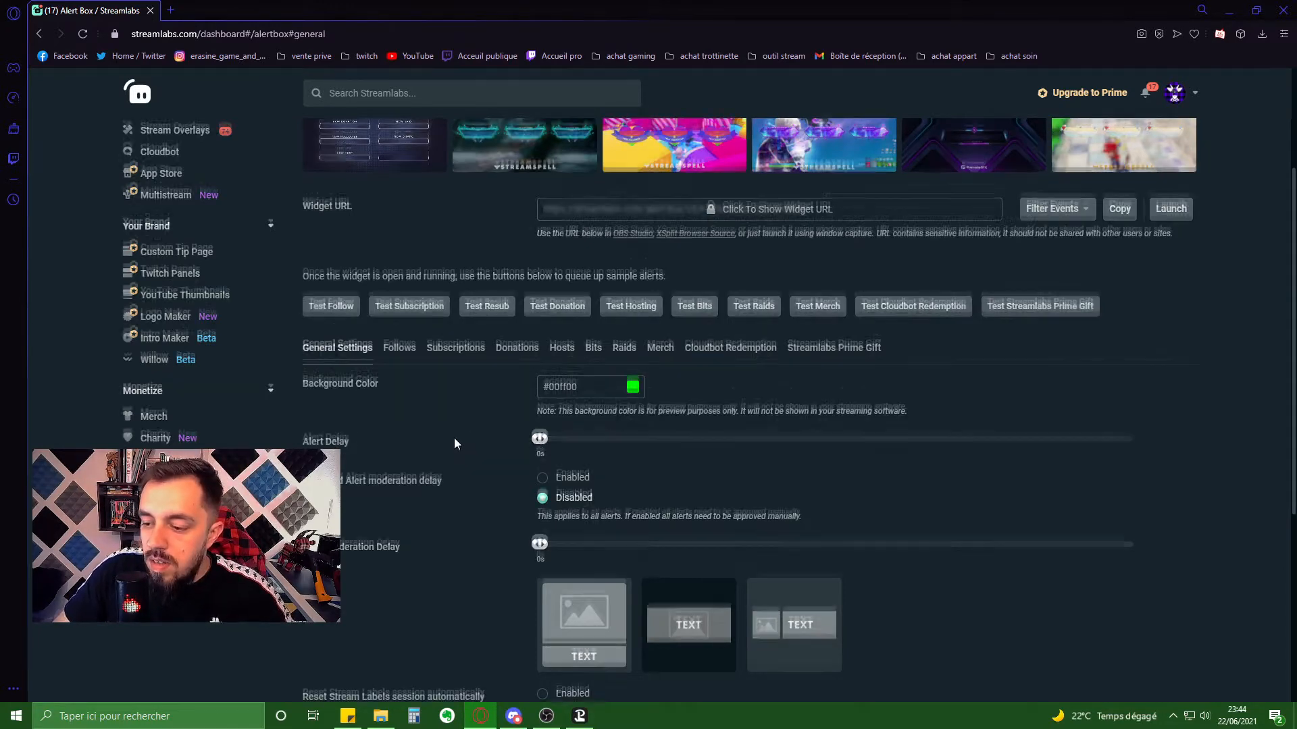
pyautogui.scroll(-1, 332, 358)
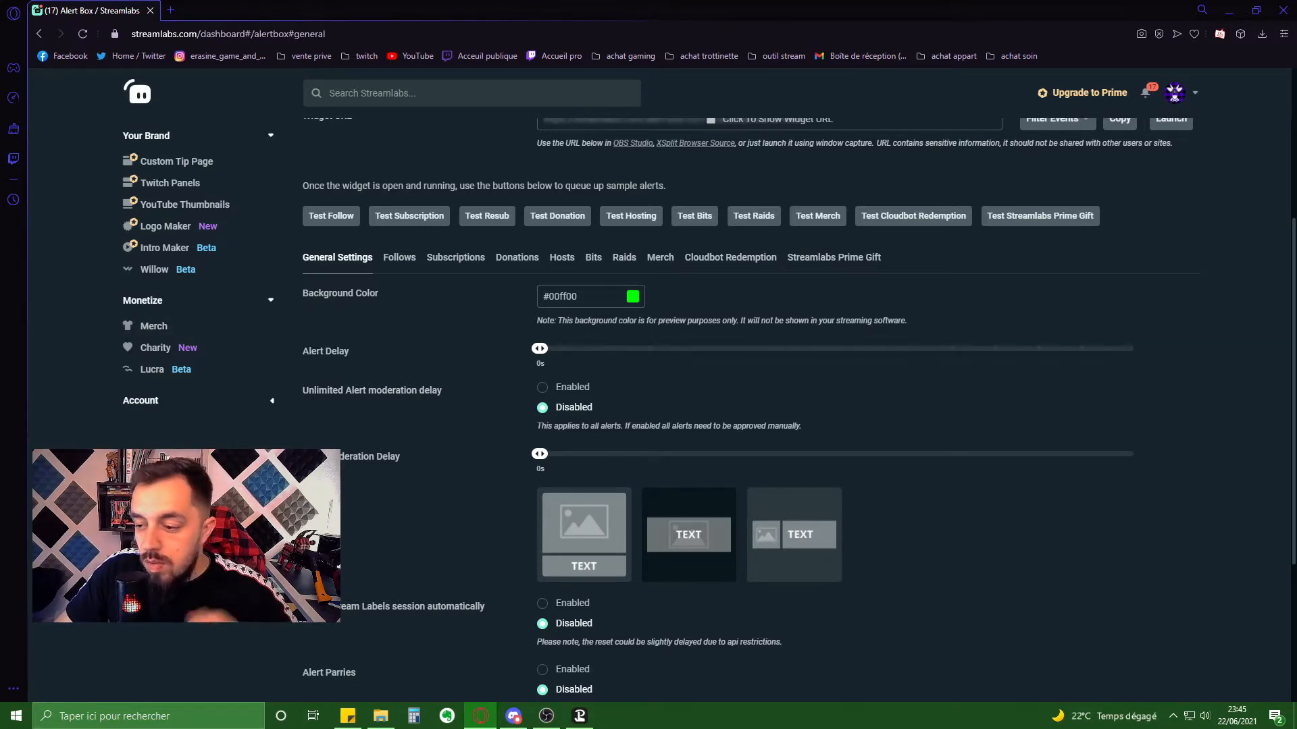
pyautogui.scroll(-3, 439, 540)
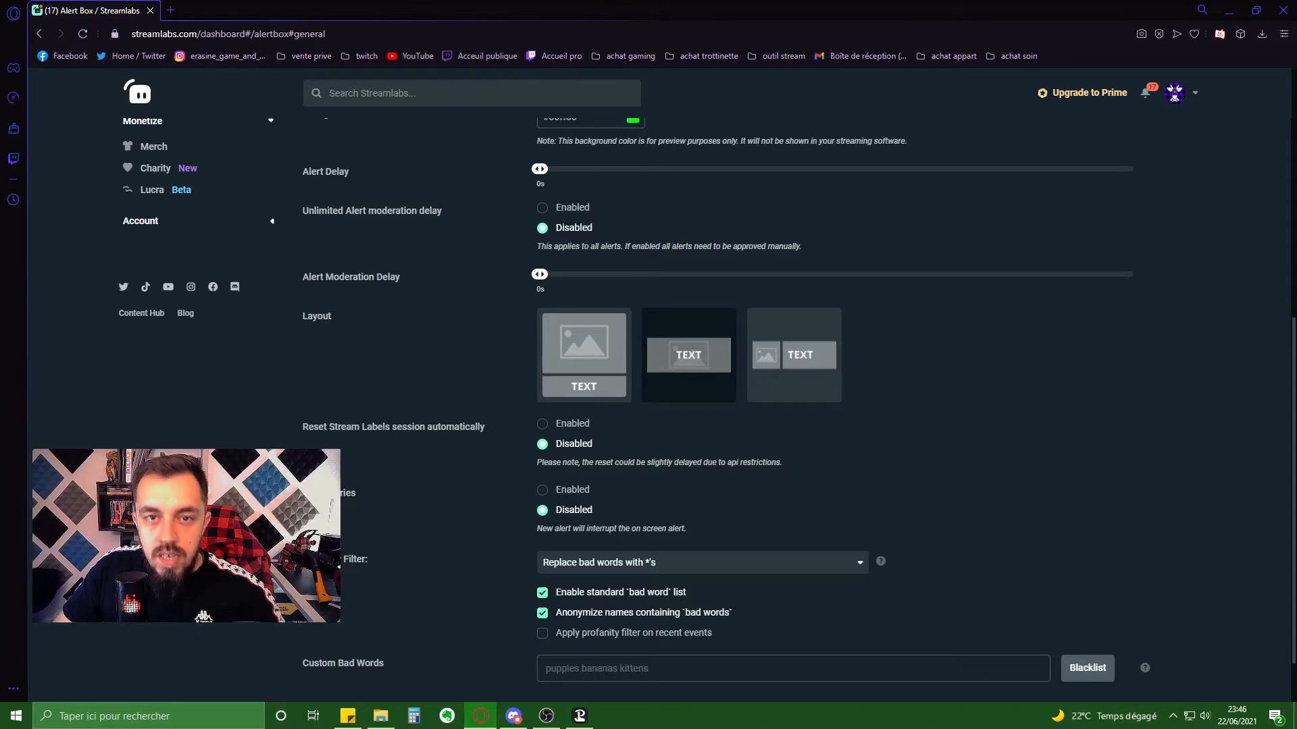
pyautogui.scroll(-1, 335, 624)
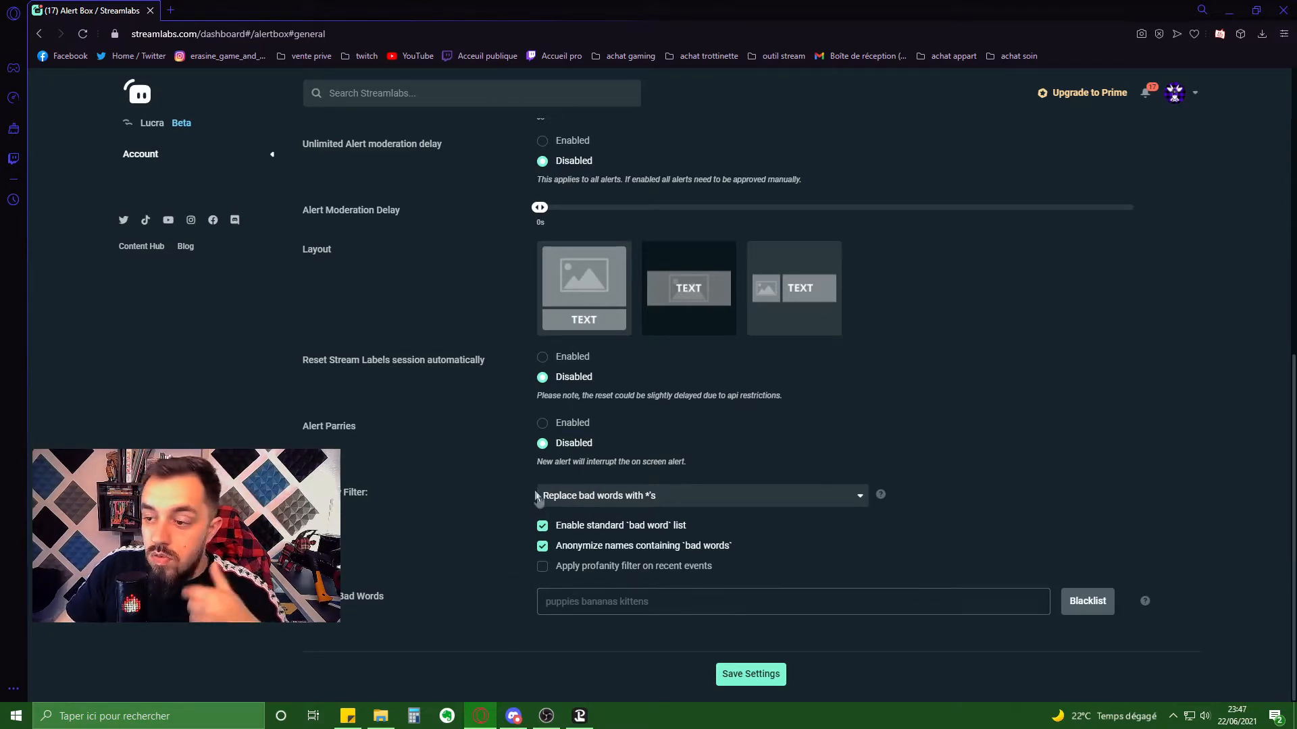
pyautogui.scroll(3, 588, 475)
pyautogui.scroll(5, 588, 475)
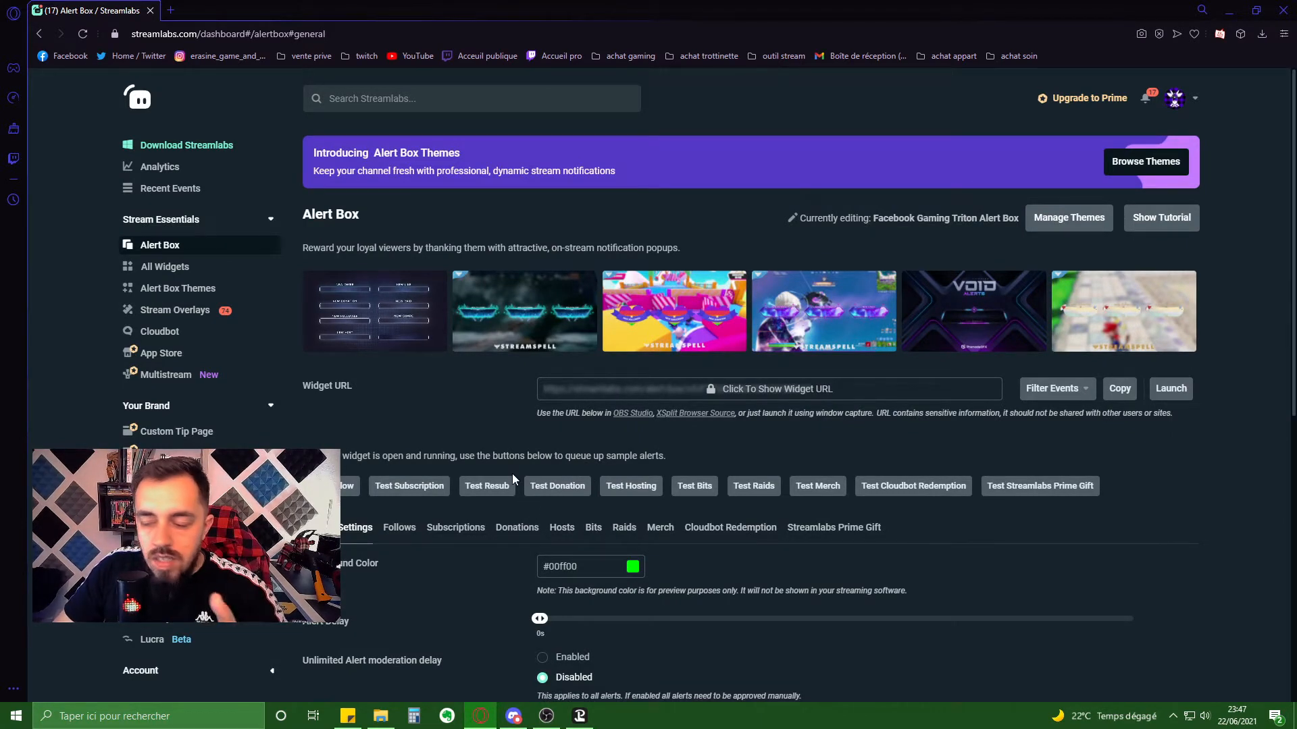
# Queue a sample Bits alert and open the Bits alert settings
pyautogui.click(696, 486)
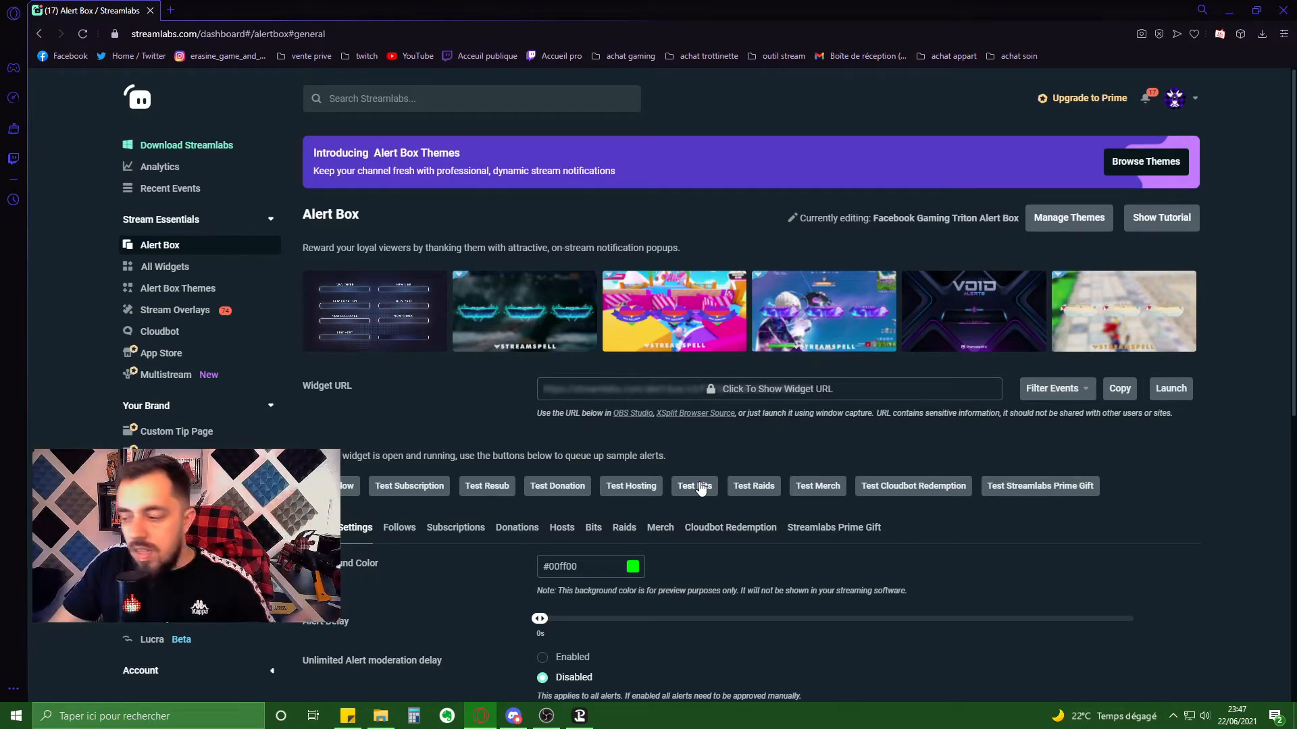
pyautogui.scroll(-1, 485, 548)
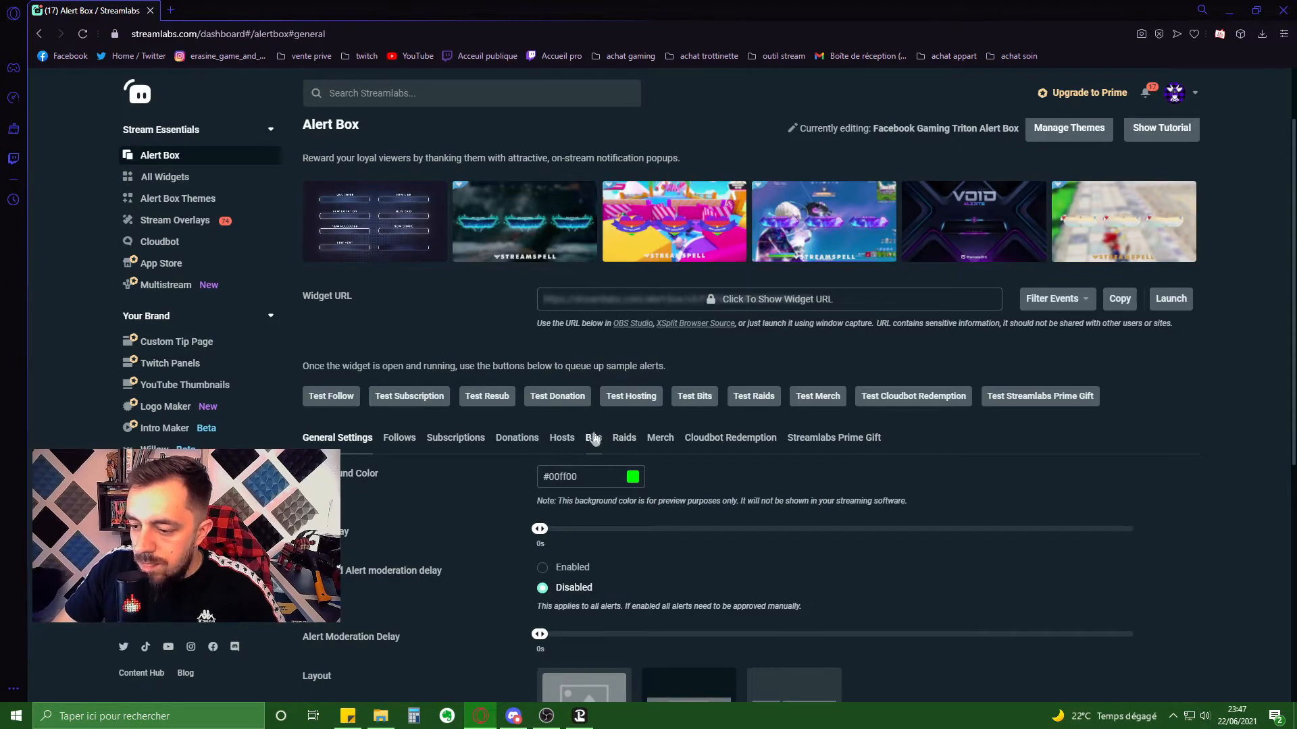
pyautogui.click(593, 438)
# Choose Bounce In Up as the entry animation of the Bits alert
pyautogui.scroll(-1, 470, 490)
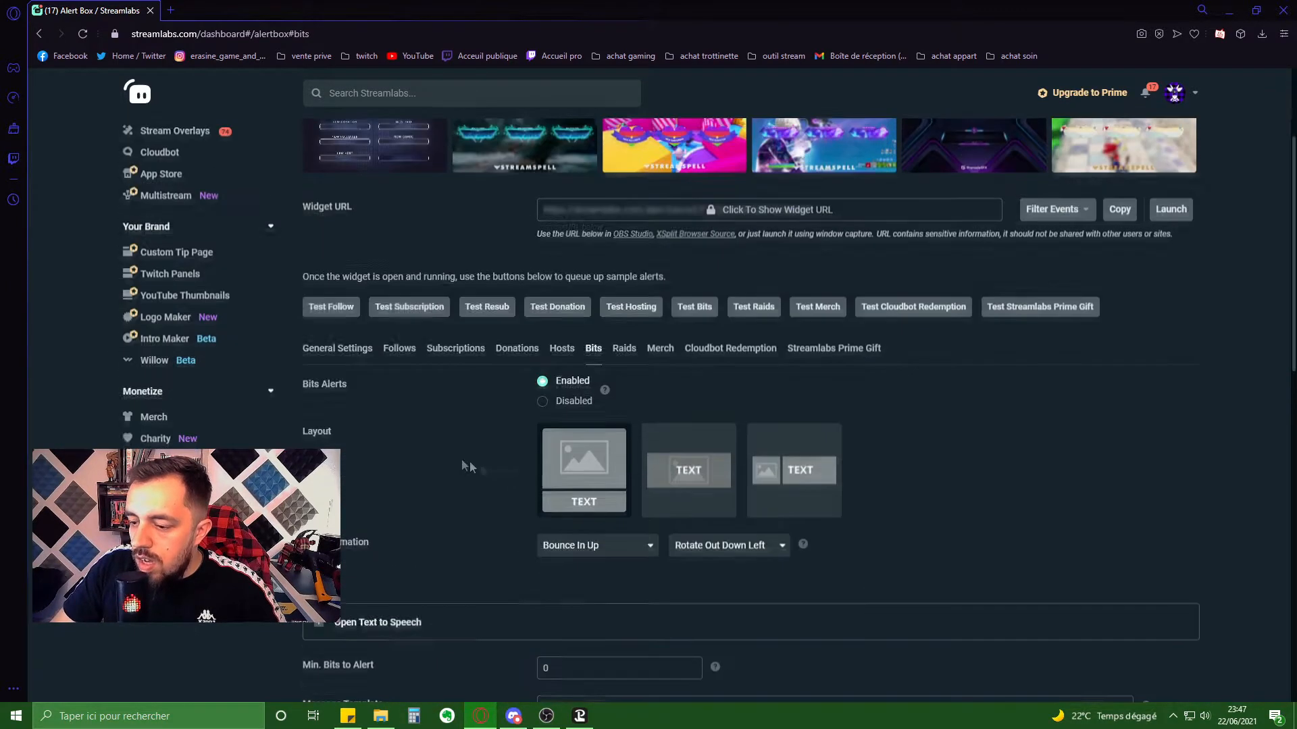
pyautogui.scroll(-1, 408, 409)
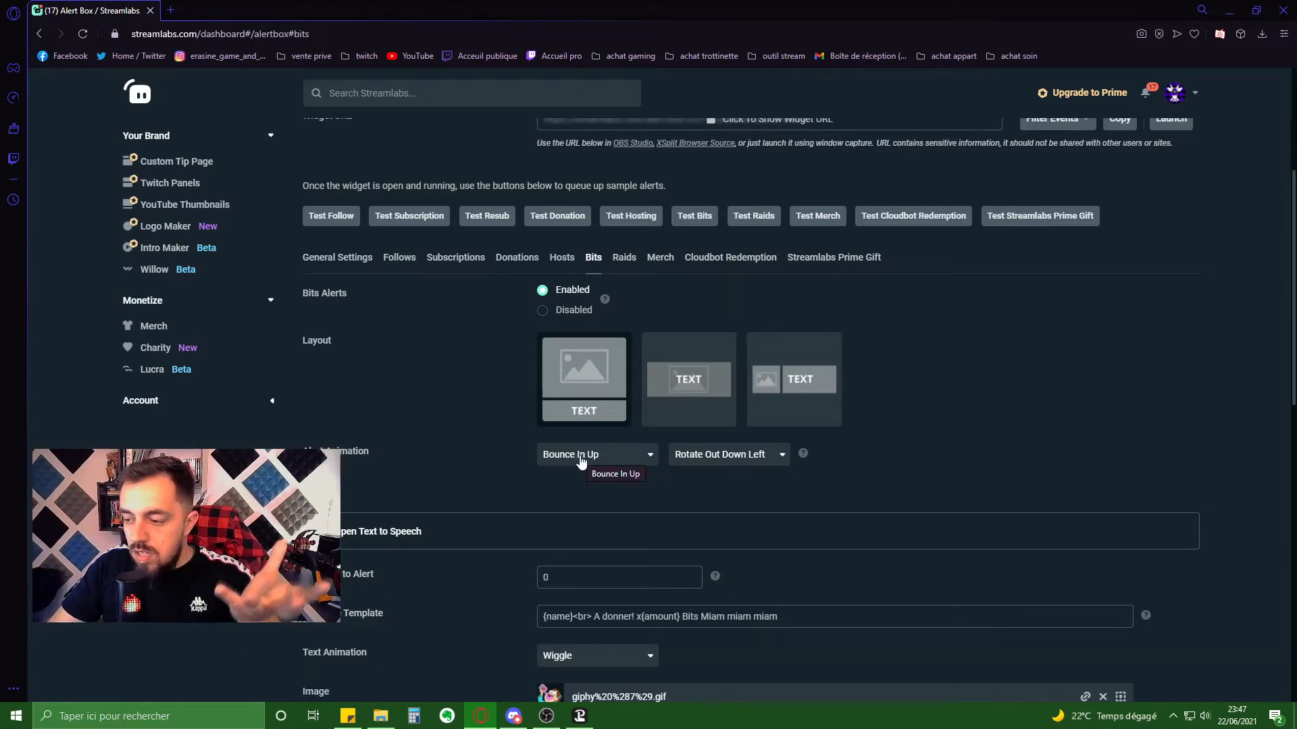
pyautogui.click(604, 466)
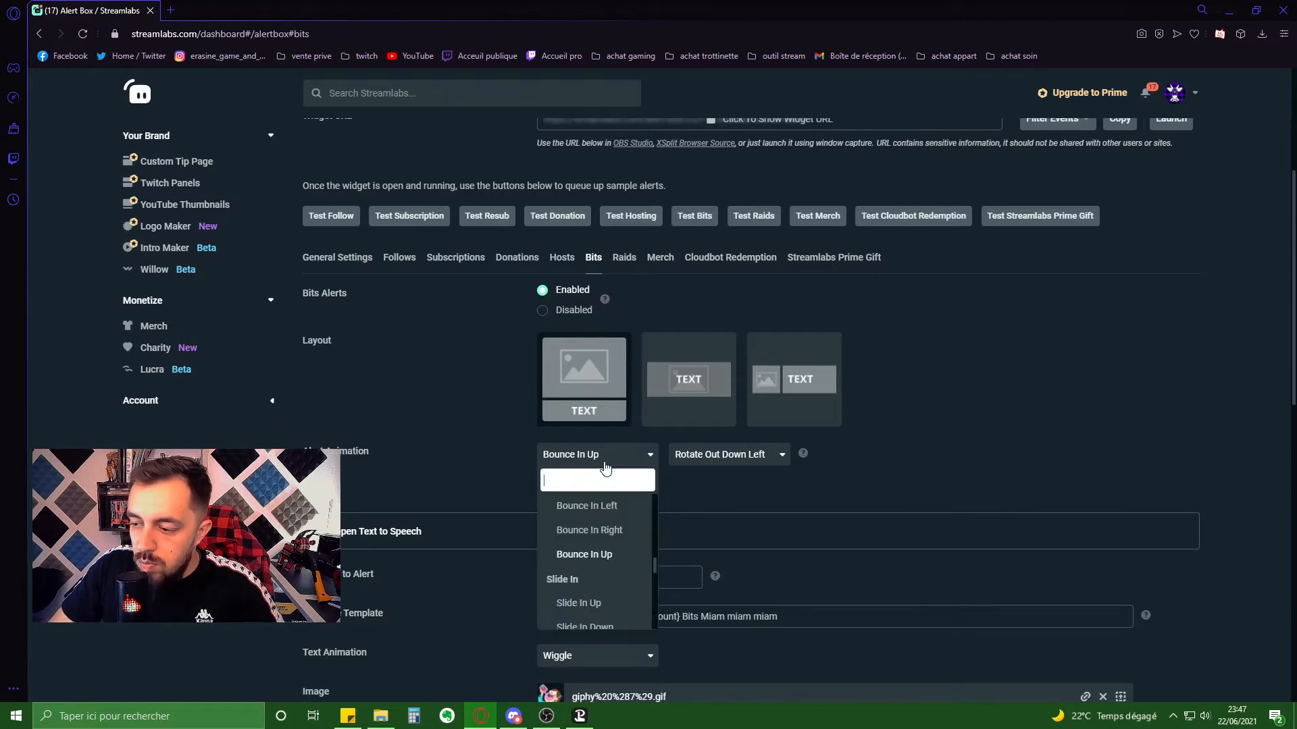
pyautogui.click(605, 552)
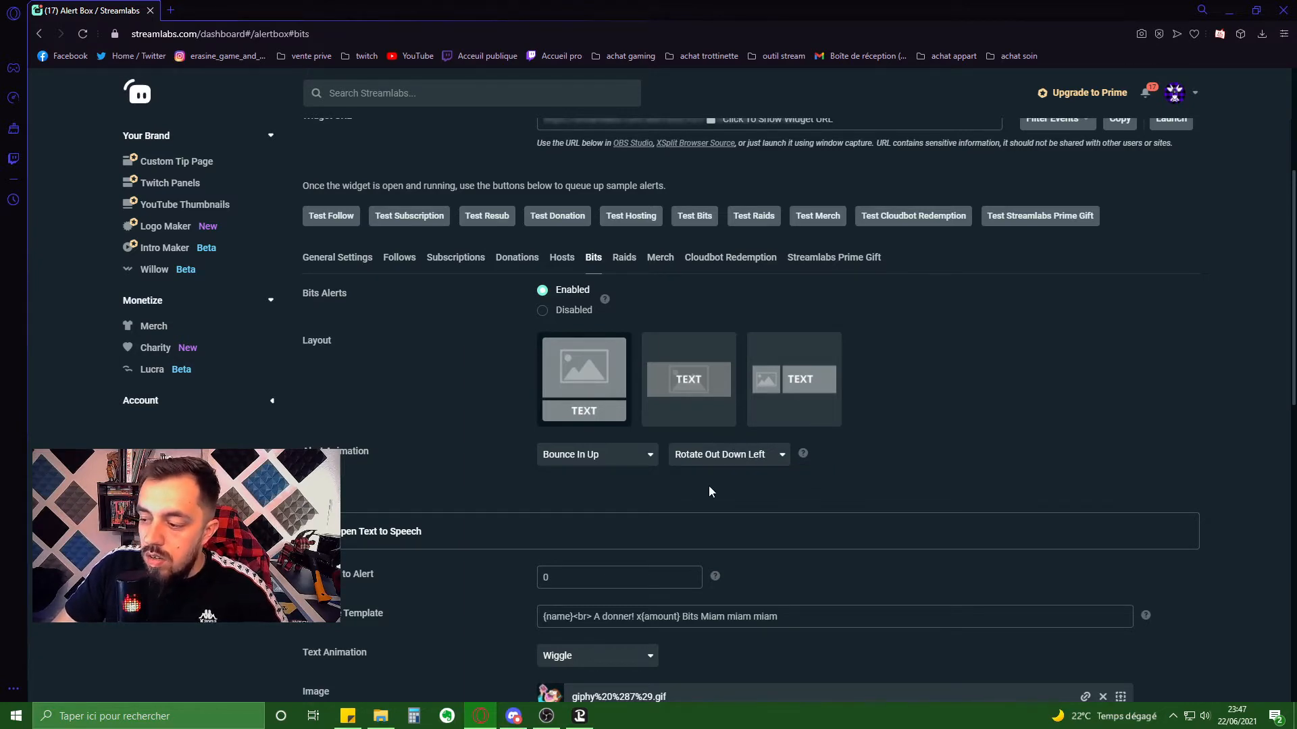
# Look through the text animation options offered for the Bits alert message
pyautogui.scroll(-4, 671, 476)
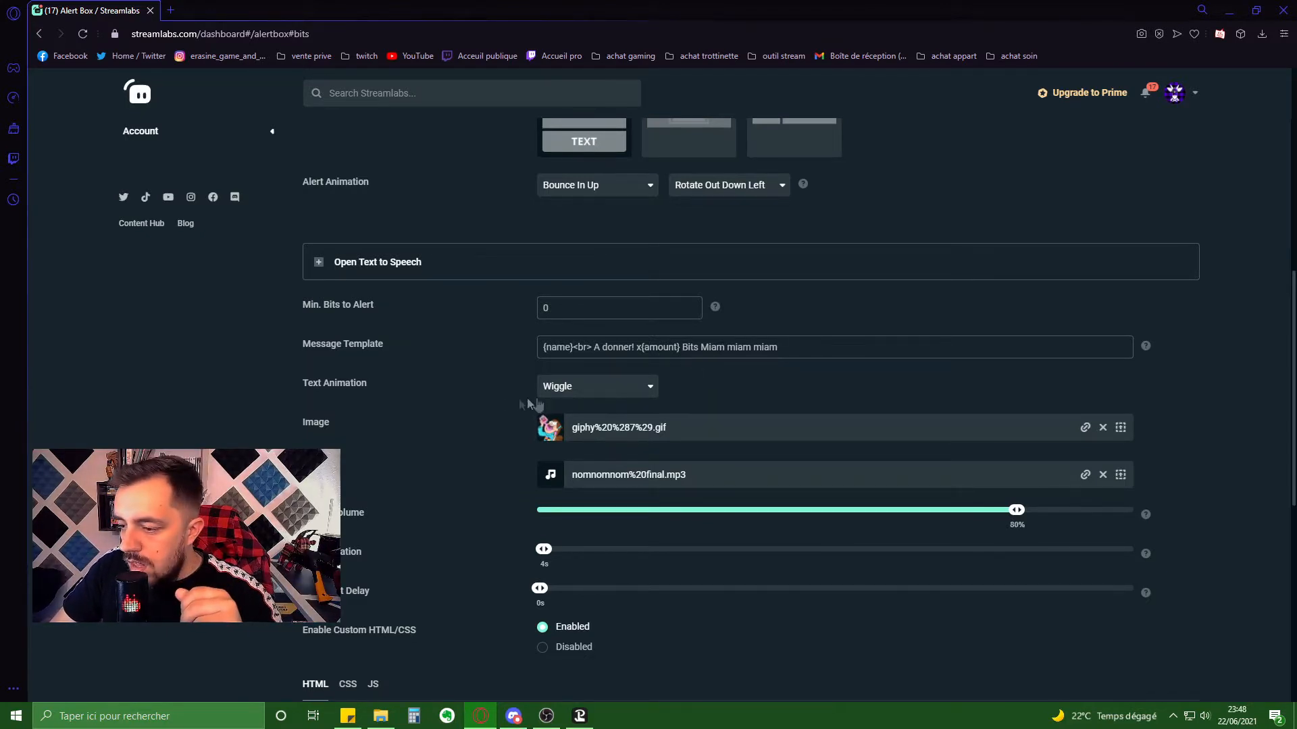
pyautogui.scroll(-1, 480, 375)
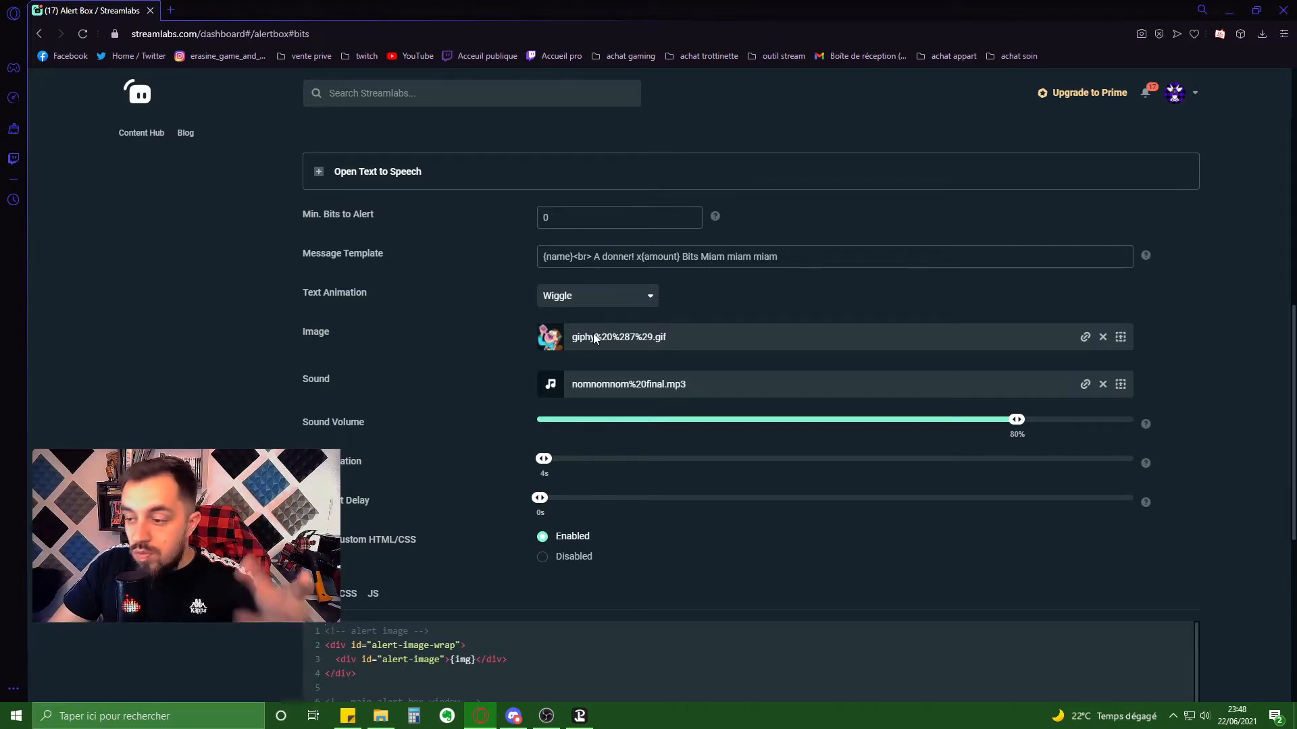
pyautogui.click(610, 299)
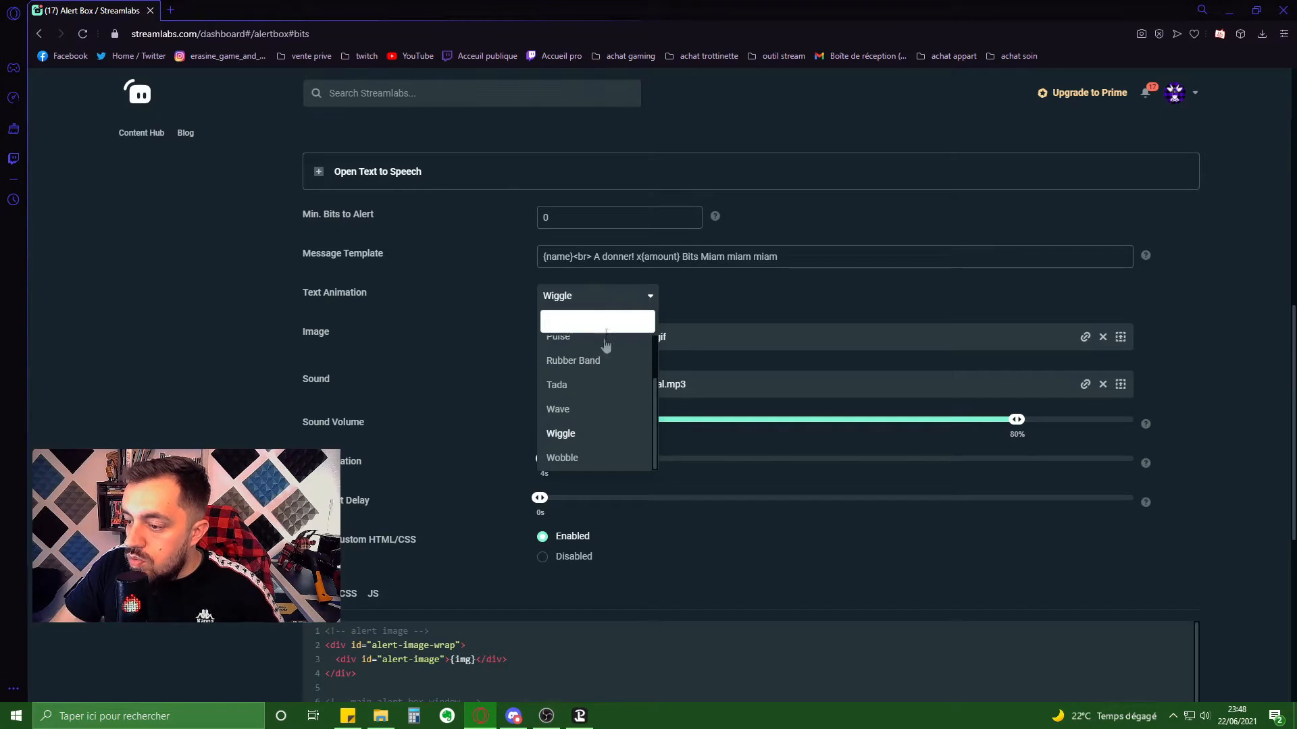
pyautogui.scroll(2, 581, 414)
pyautogui.scroll(-2, 581, 414)
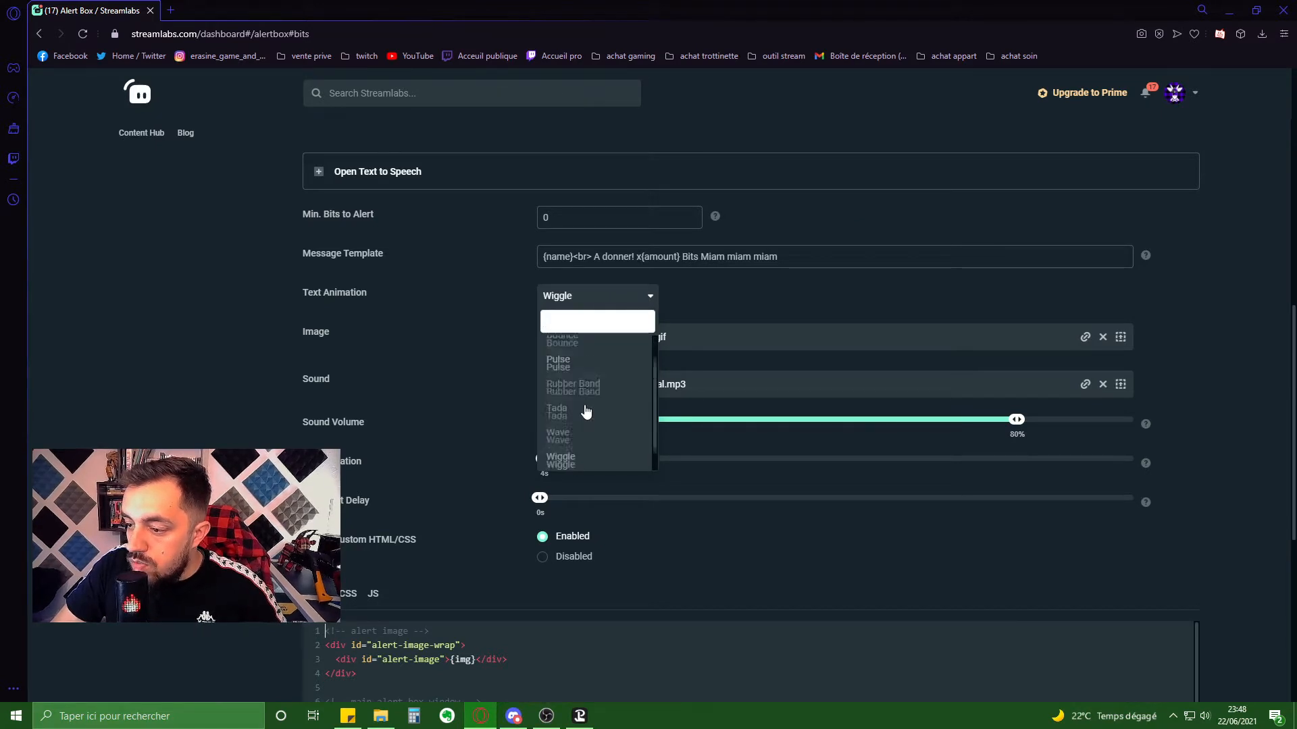
pyautogui.click(728, 298)
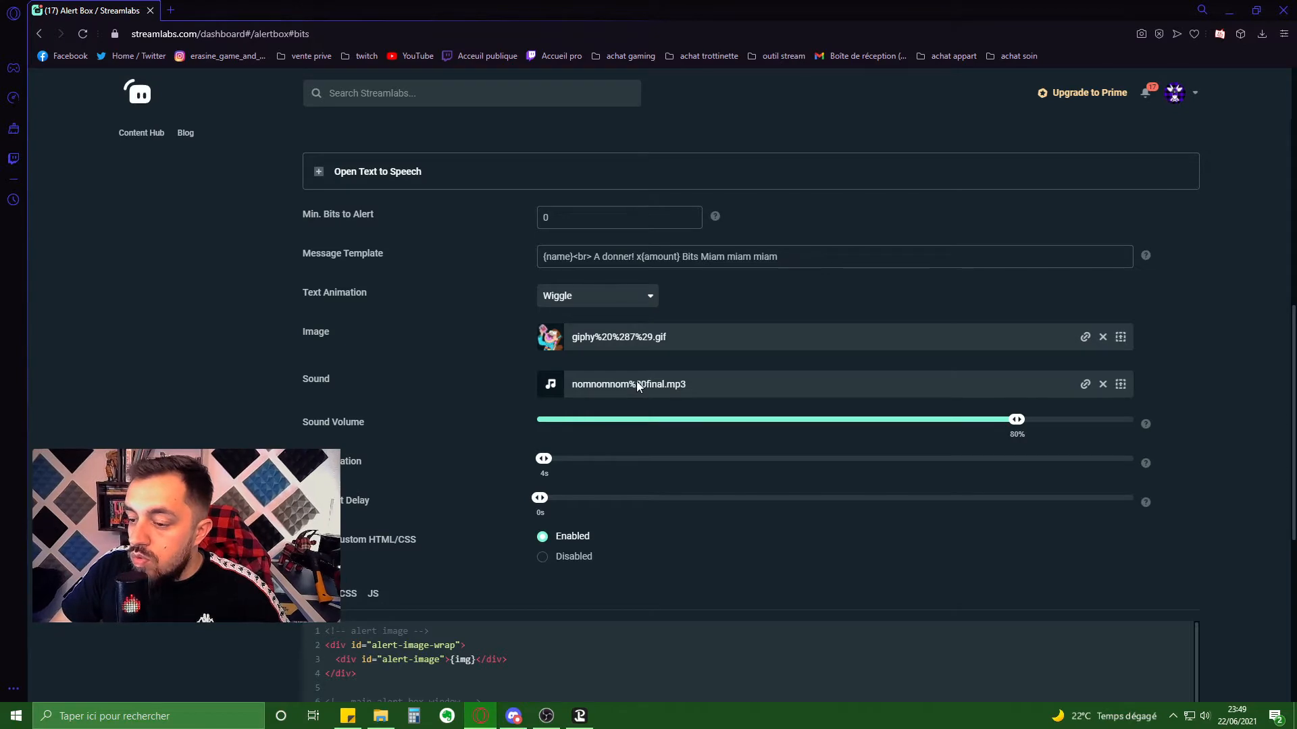
# Queue a sample follow alert to preview it on the stream display
pyautogui.scroll(5, 636, 384)
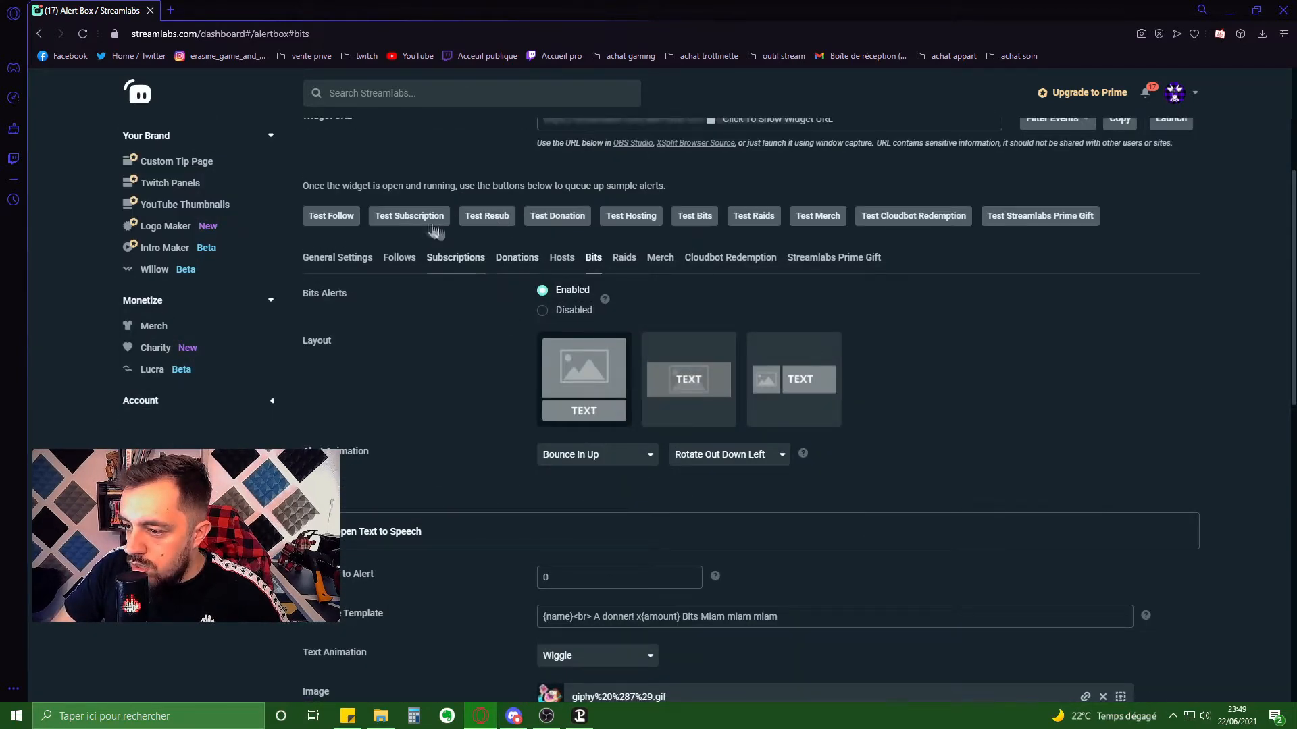
pyautogui.click(344, 215)
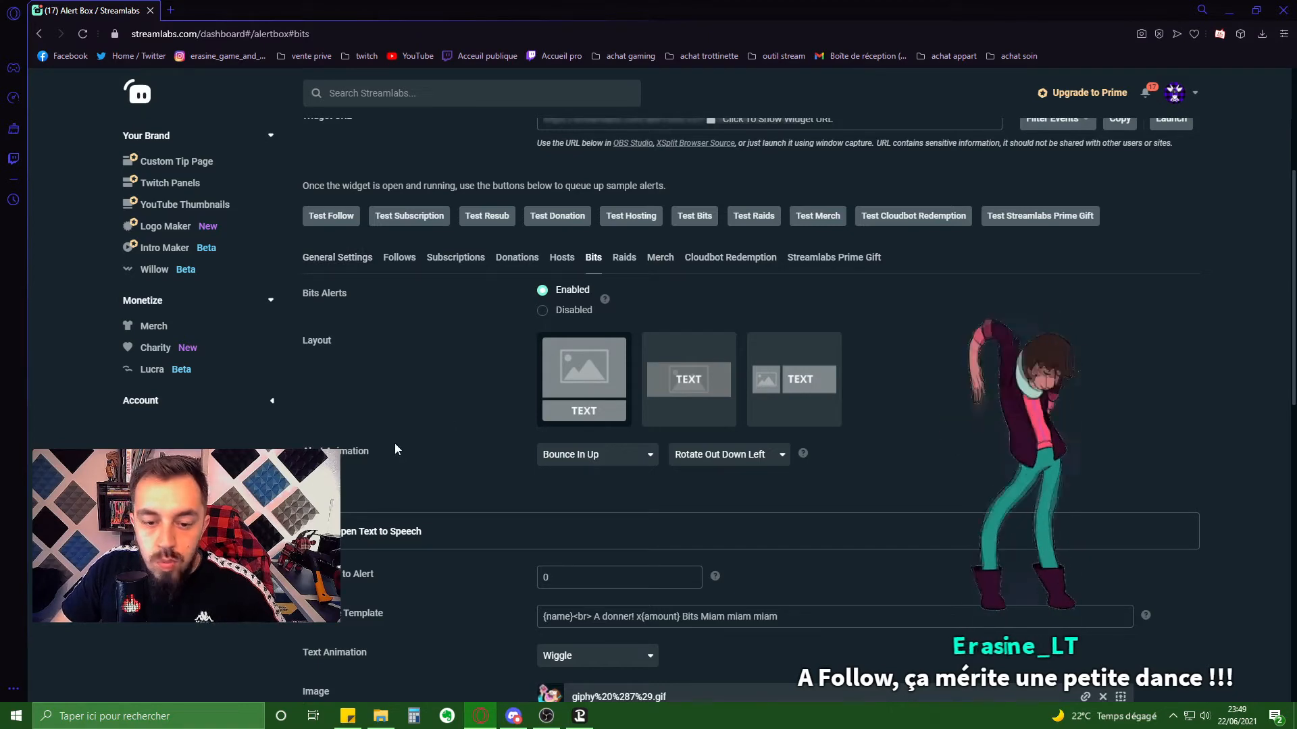
# Examine the Bits alert's image, sound, volume, duration, text delay and custom HTML/CSS settings
pyautogui.scroll(-1, 622, 325)
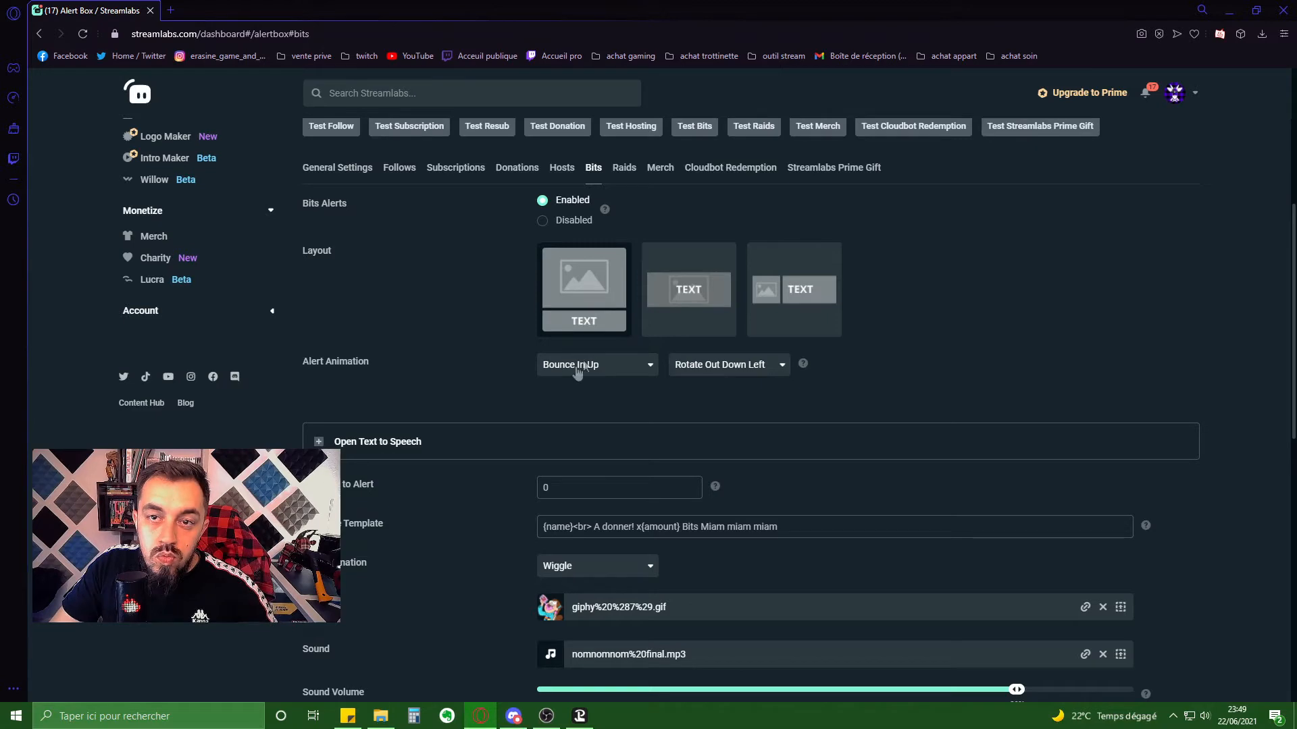
pyautogui.scroll(-2, 532, 429)
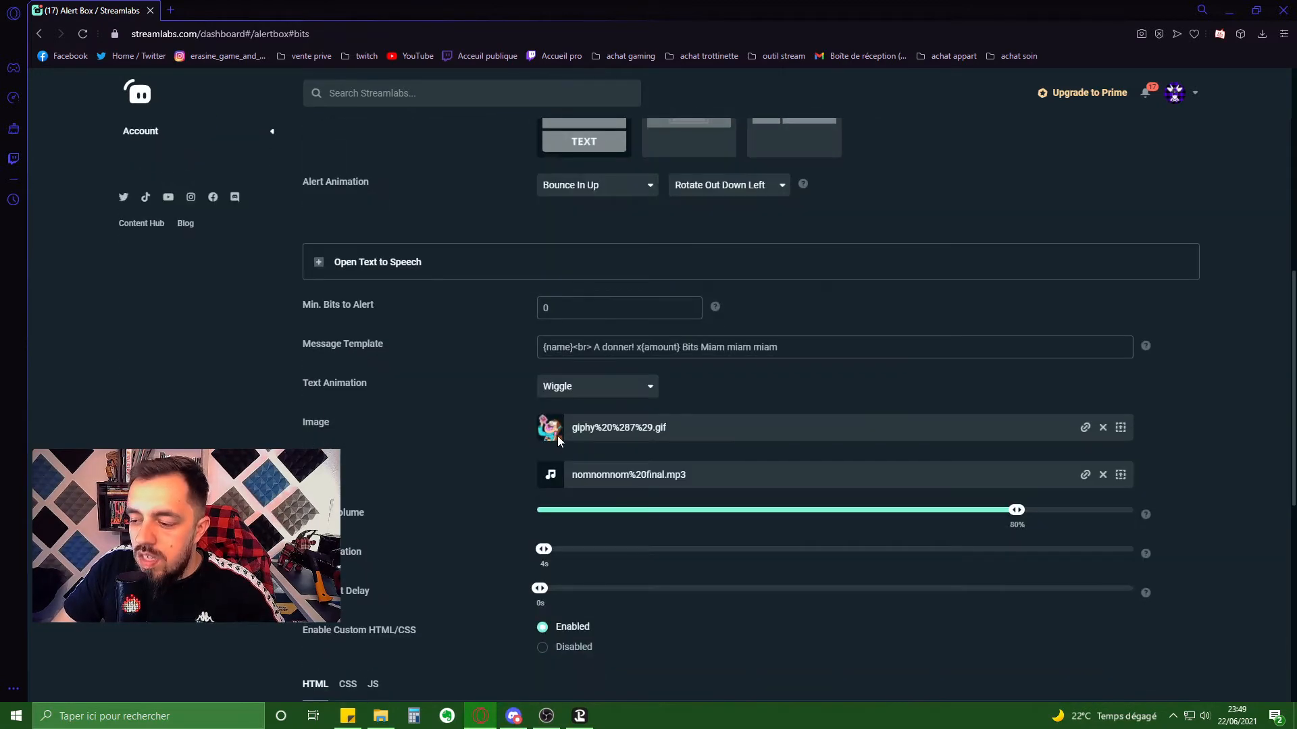
pyautogui.scroll(-1, 537, 428)
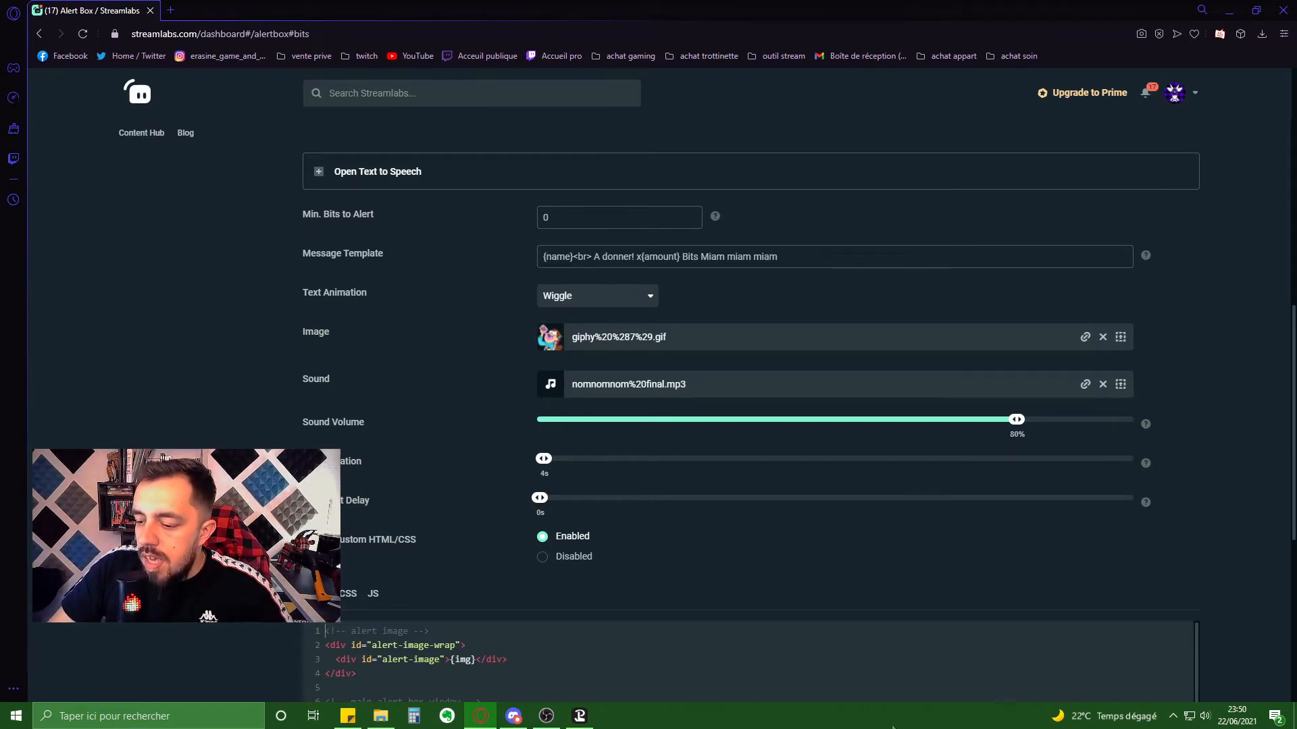
pyautogui.scroll(-4, 386, 477)
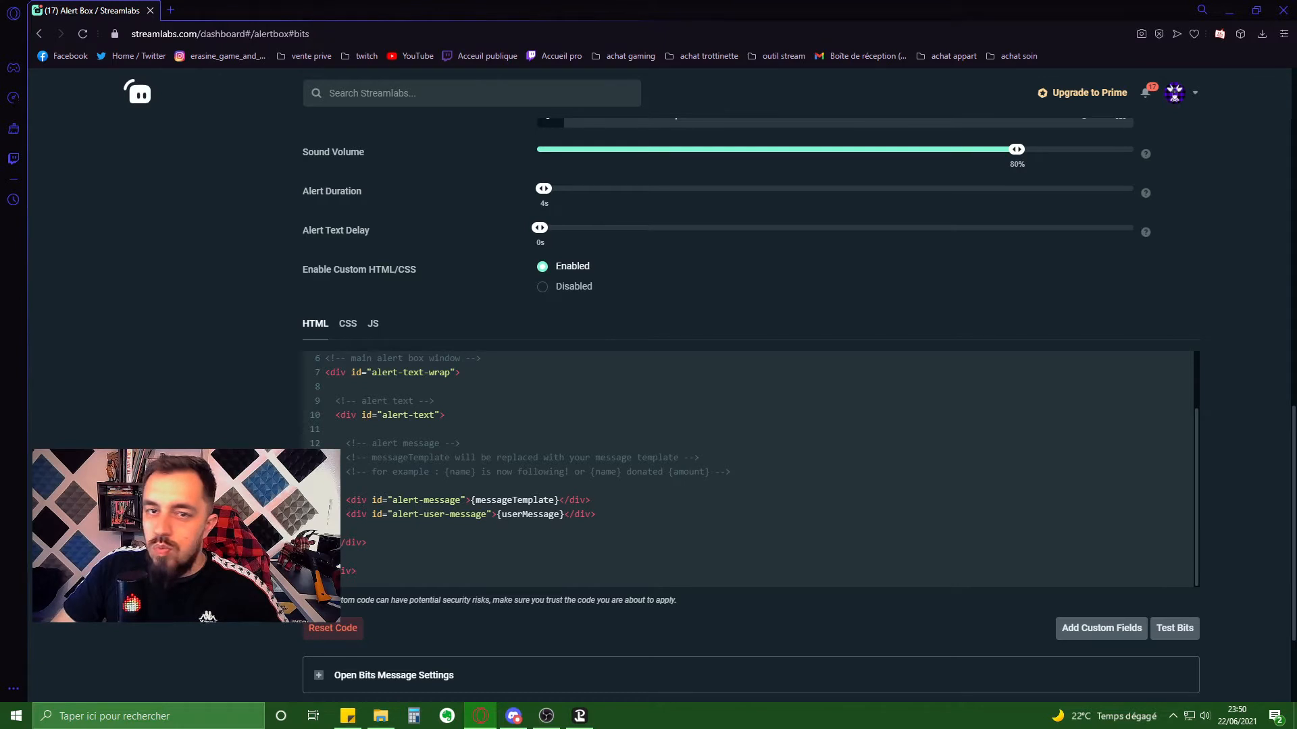
pyautogui.scroll(-2, 749, 405)
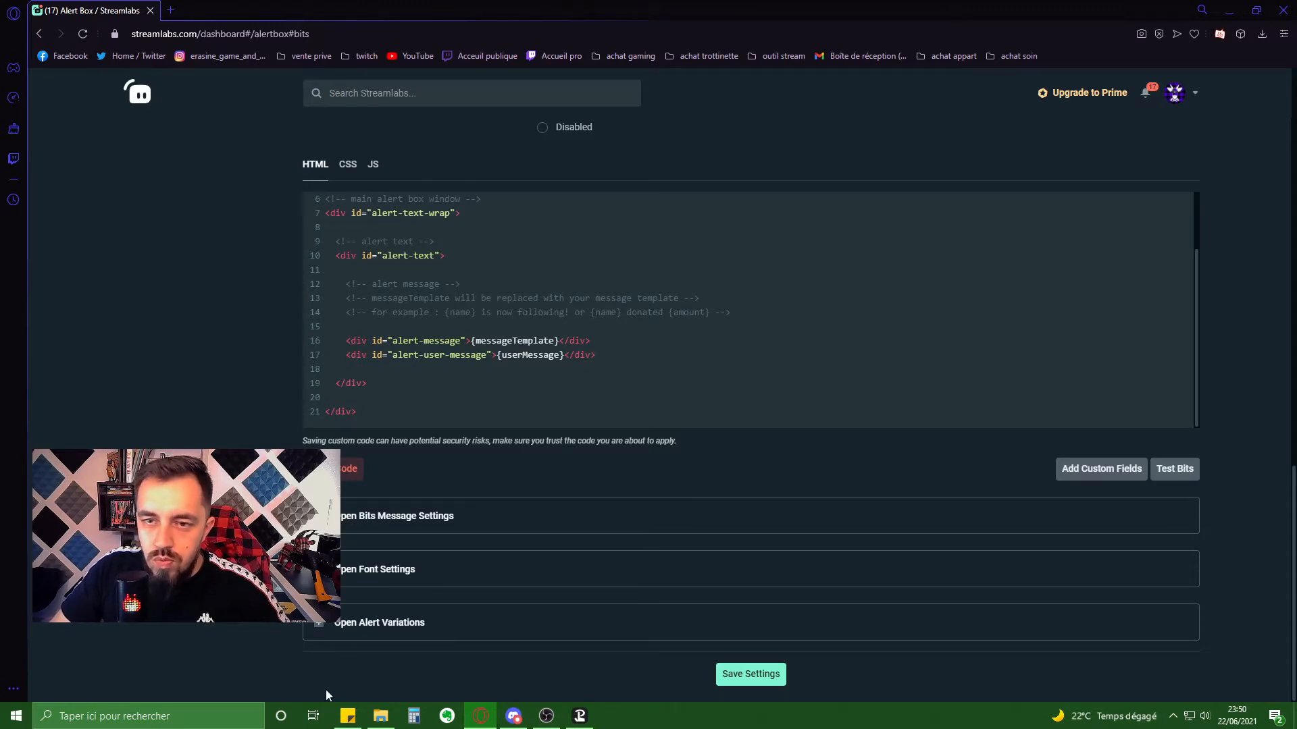
pyautogui.scroll(4, 364, 507)
pyautogui.scroll(5, 364, 506)
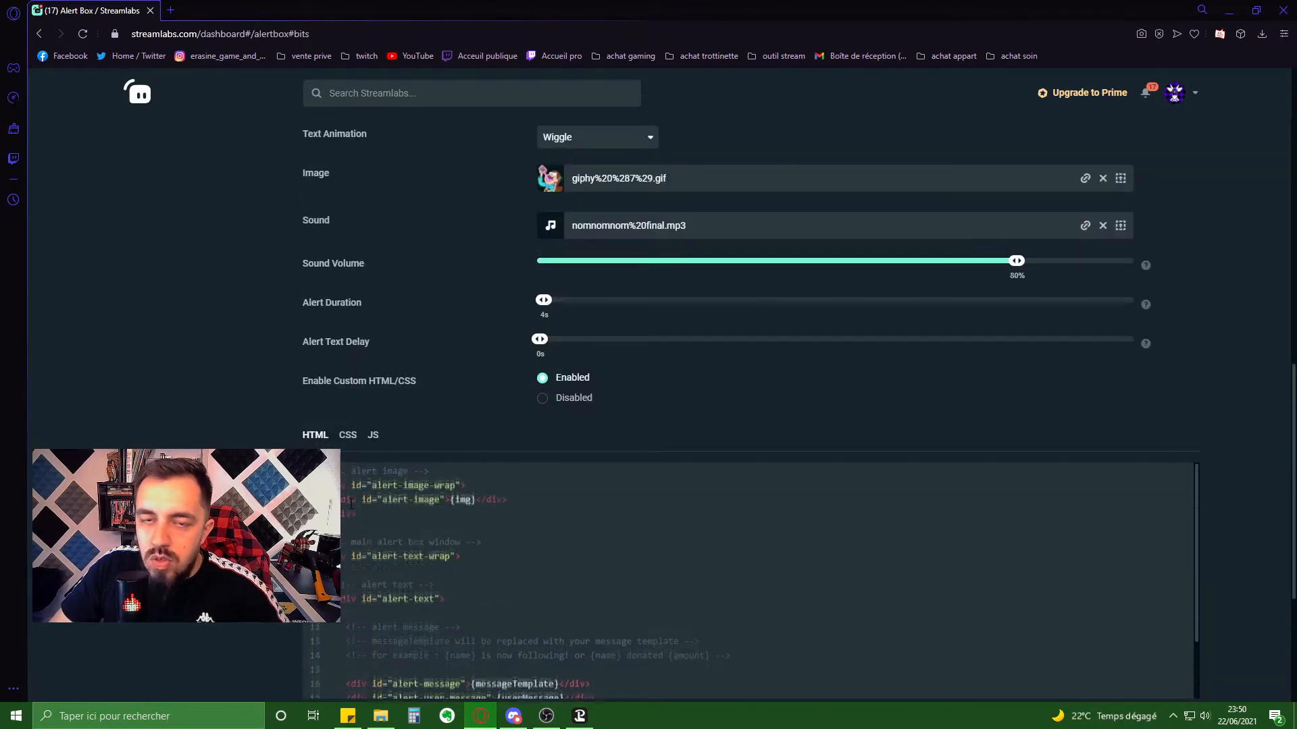